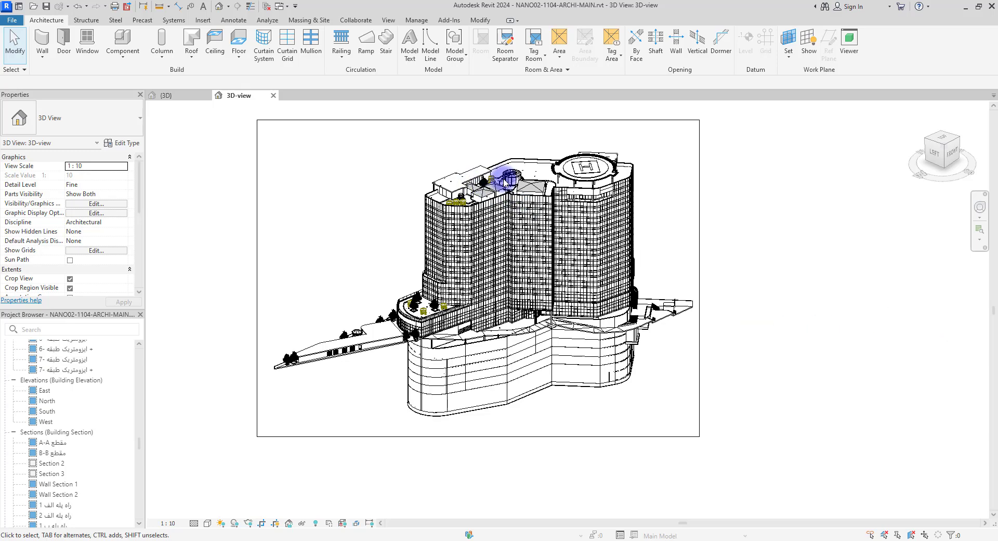
- Zoom in on the tower facade, then back out to the whole building and its ground shadows
scroll(513, 203, up, 1)
scroll(364, 255, up, 3)
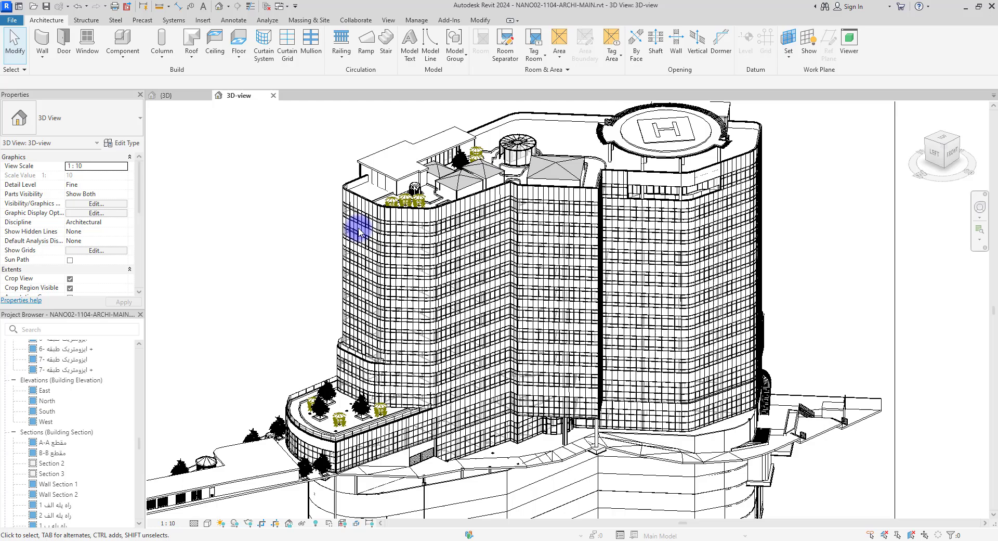
scroll(359, 231, up, 1)
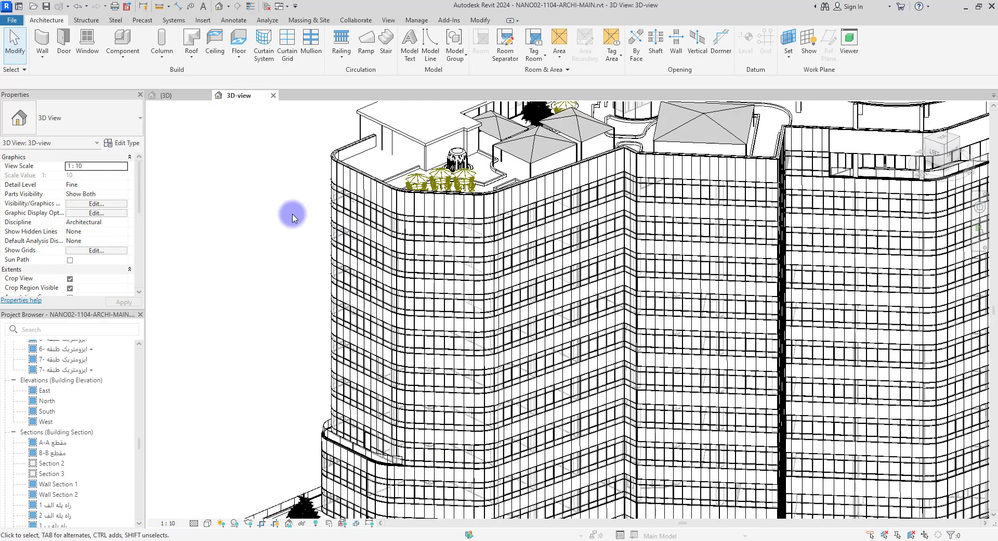
scroll(293, 217, down, 2)
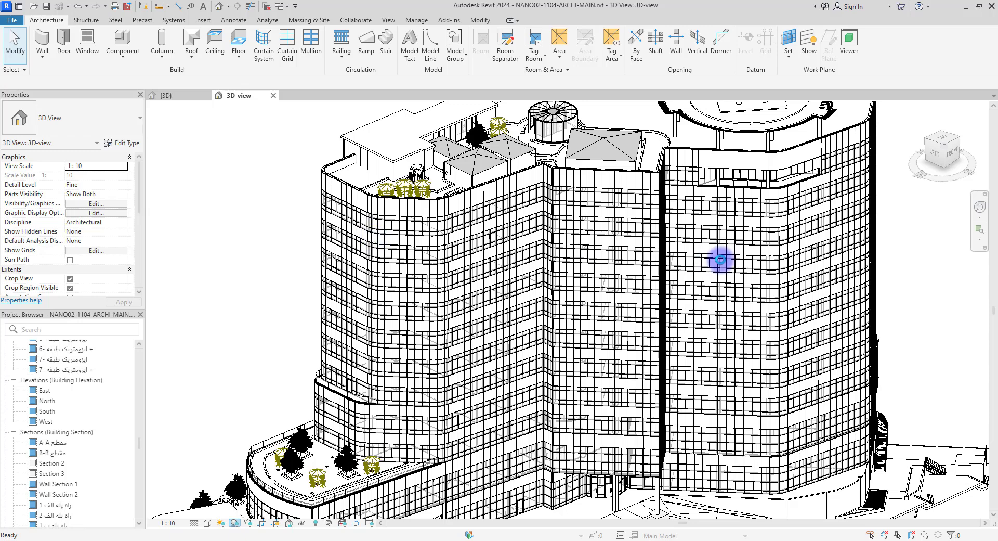
scroll(720, 259, down, 2)
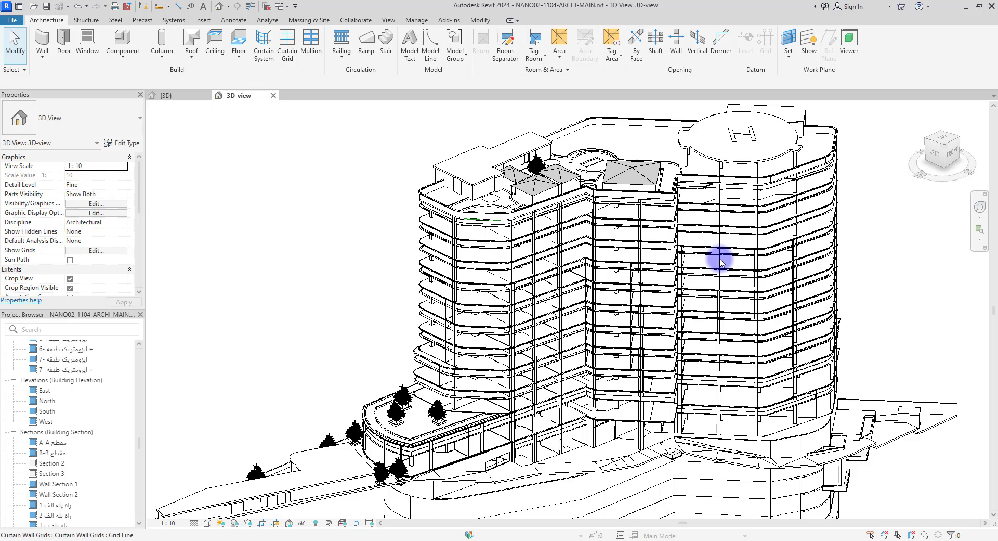
scroll(720, 258, down, 3)
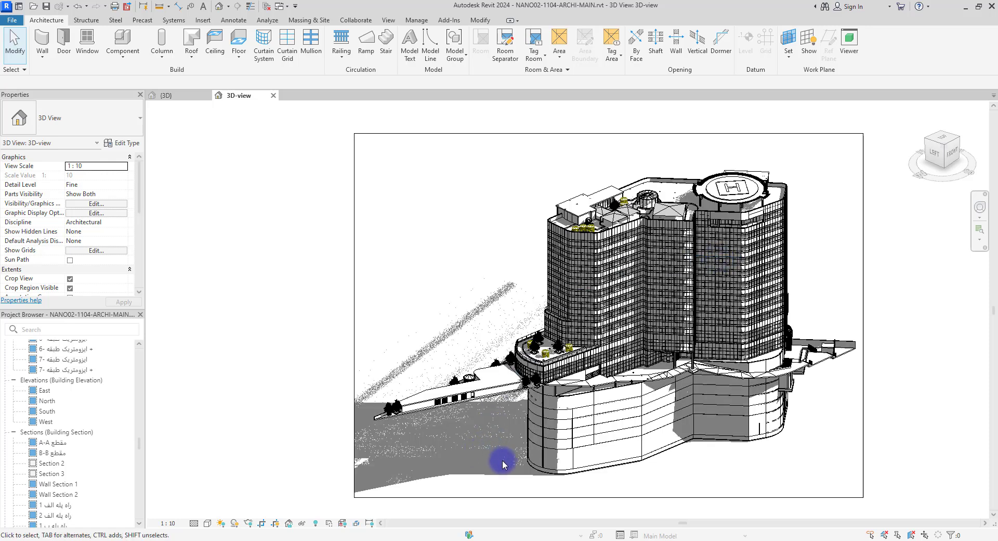
scroll(469, 474, up, 4)
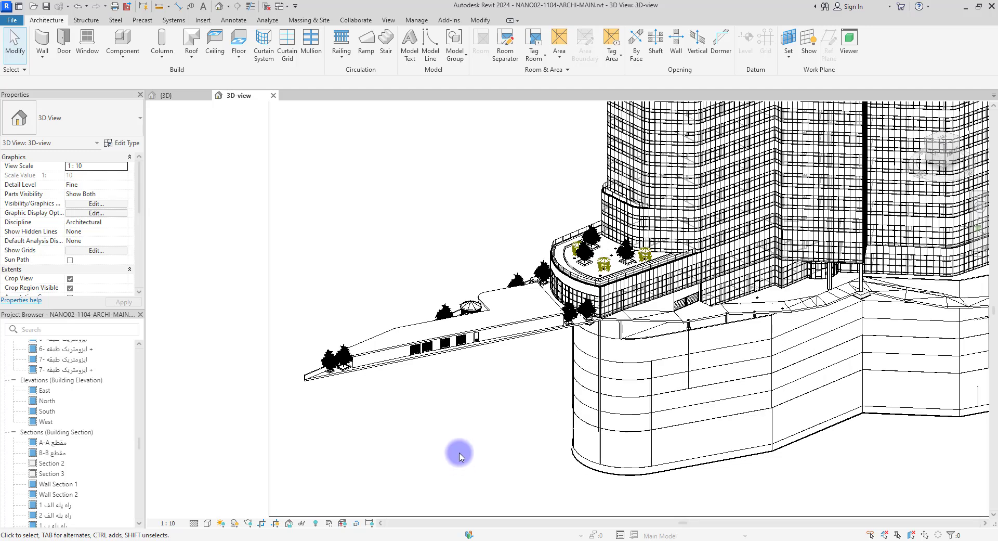
click(455, 449)
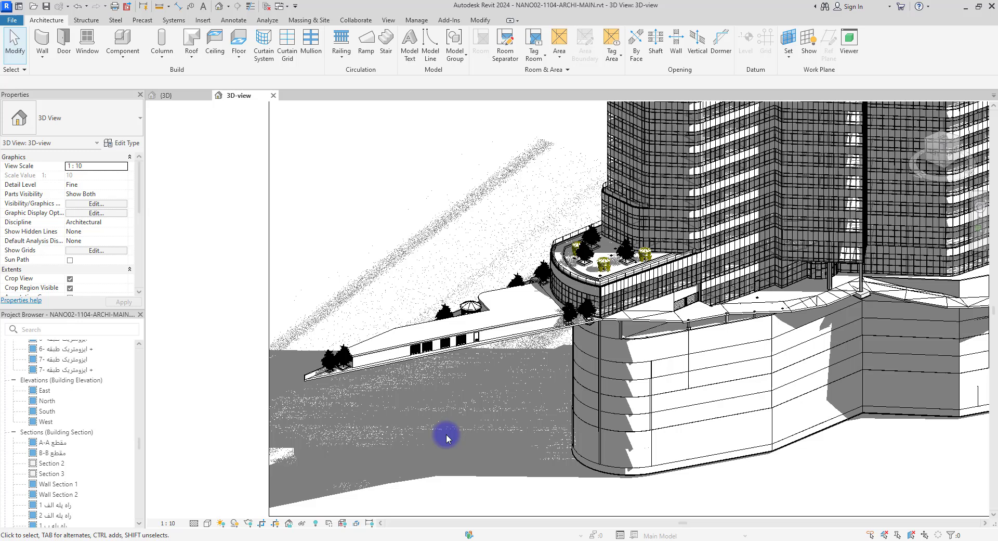
scroll(359, 420, up, 1)
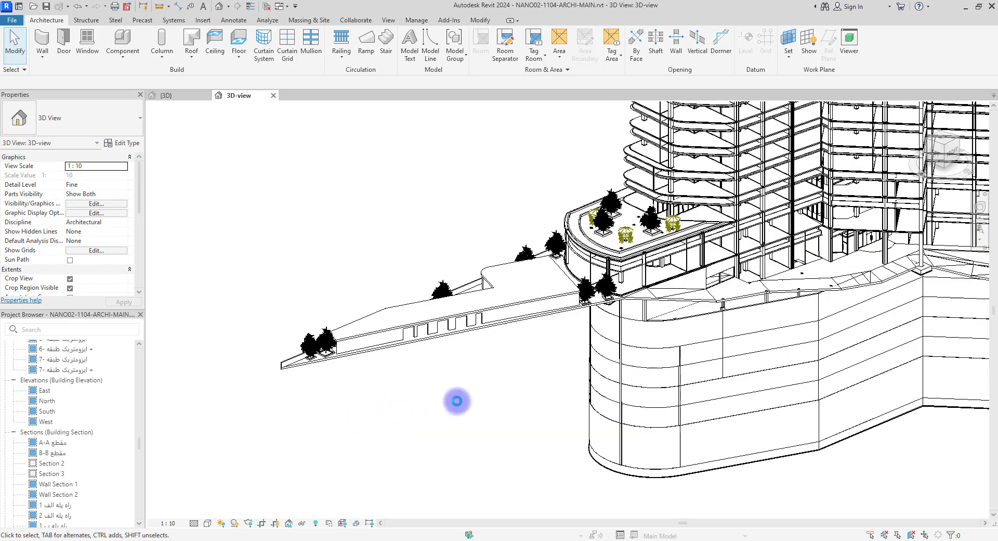
click(450, 400)
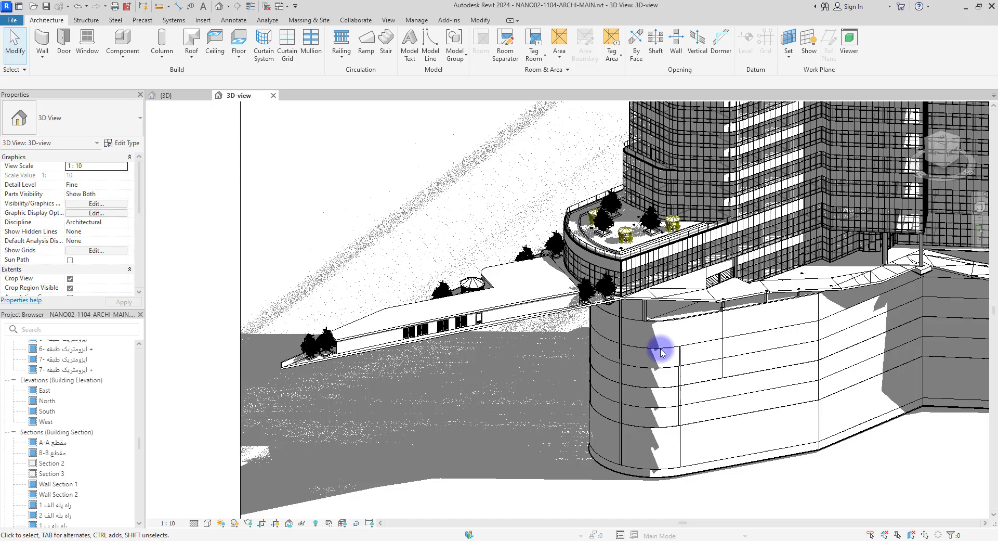
middle_drag(688, 310, 551, 502)
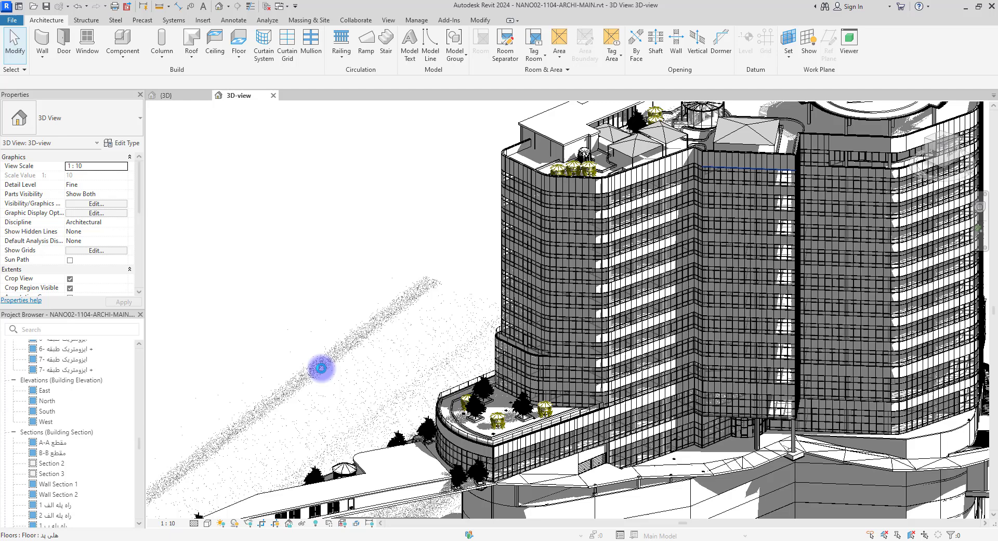
shift+middle_drag(321, 368, 401, 348)
scroll(660, 142, down, 3)
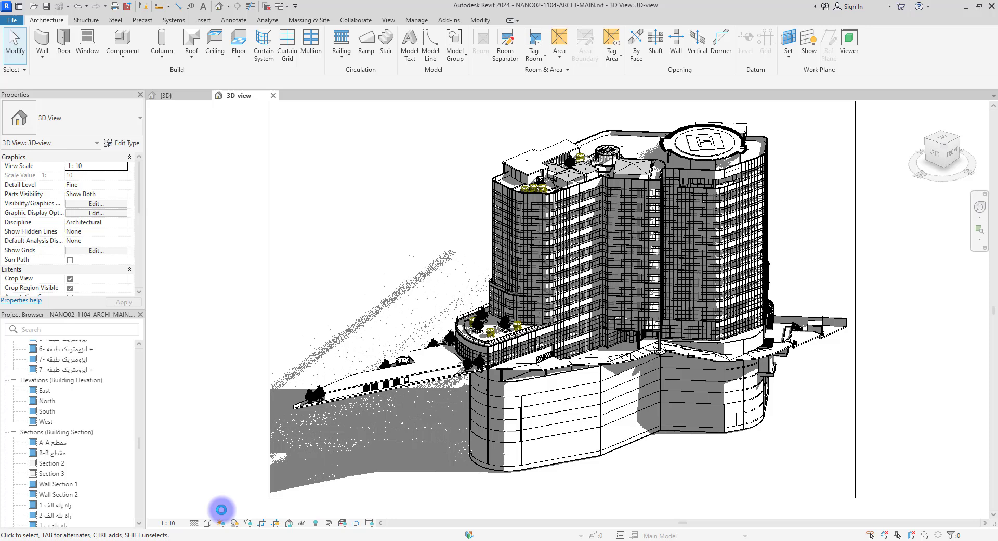
ctrl+scroll(221, 509, down, 3)
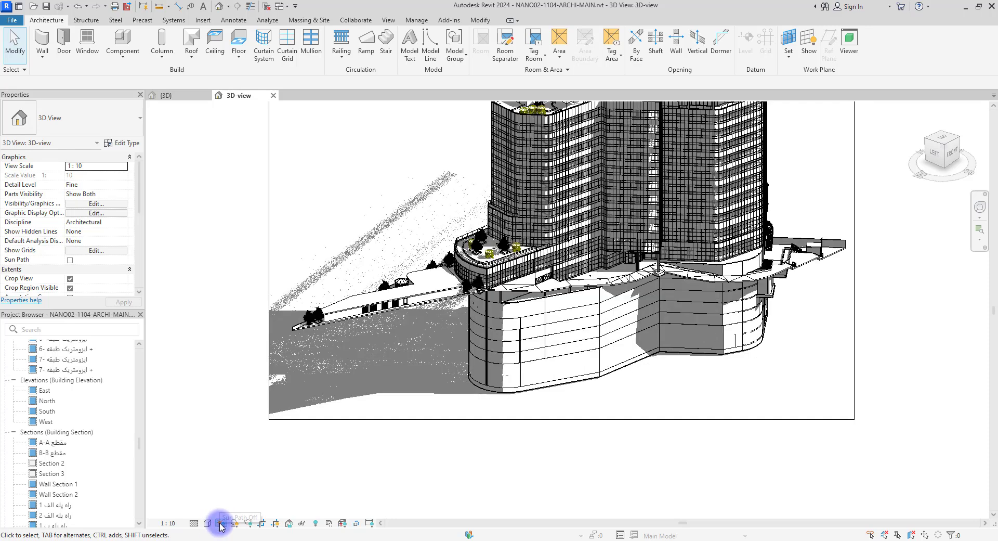
- In Sun Settings, try the One Day Solar Study, then apply the Fall Equinox Solar Study (9/22/2010)
click(221, 524)
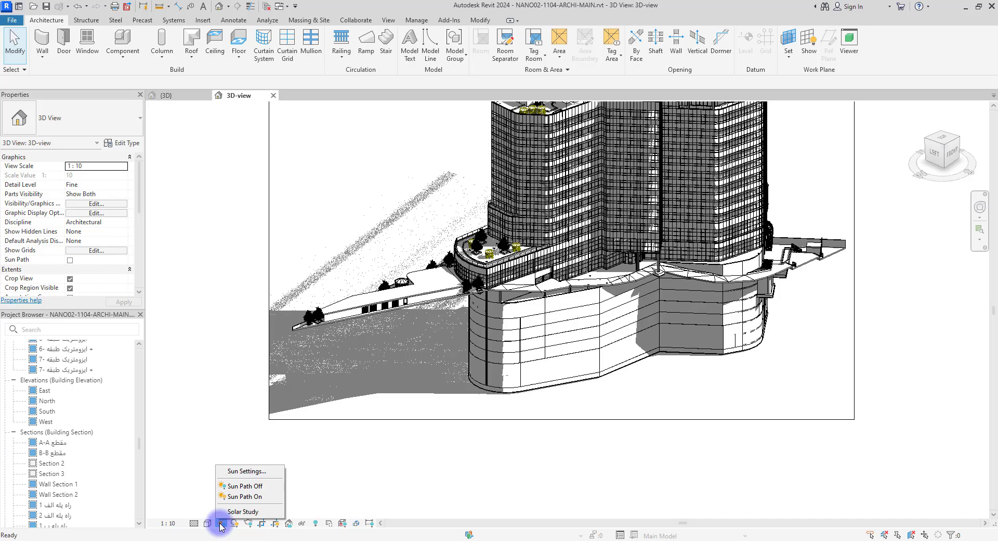
click(260, 471)
drag(190, 132, 216, 144)
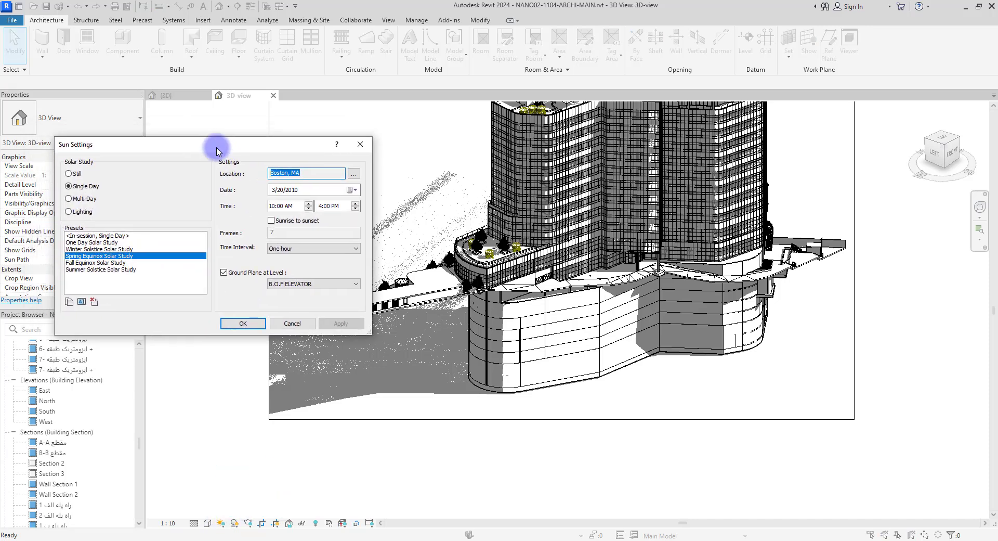
click(98, 242)
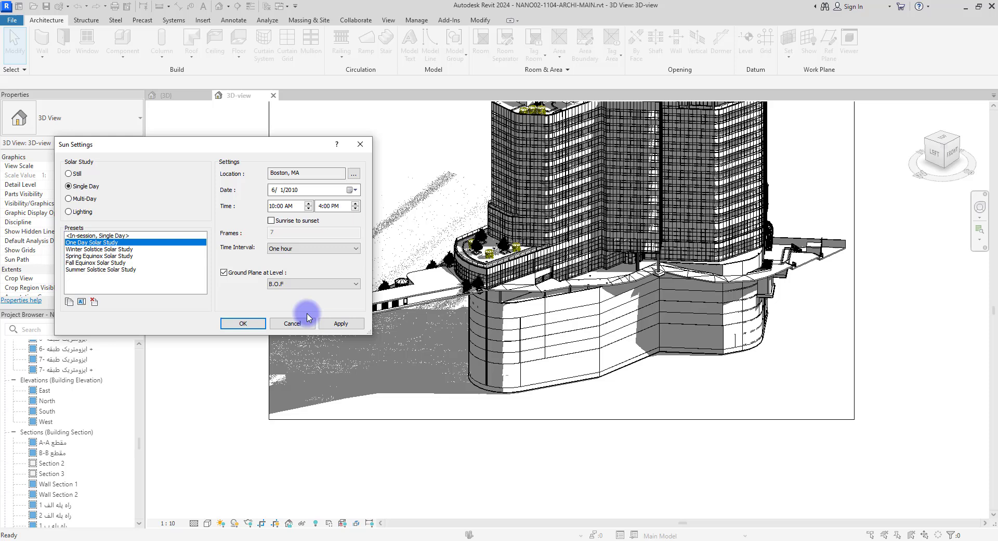
click(339, 324)
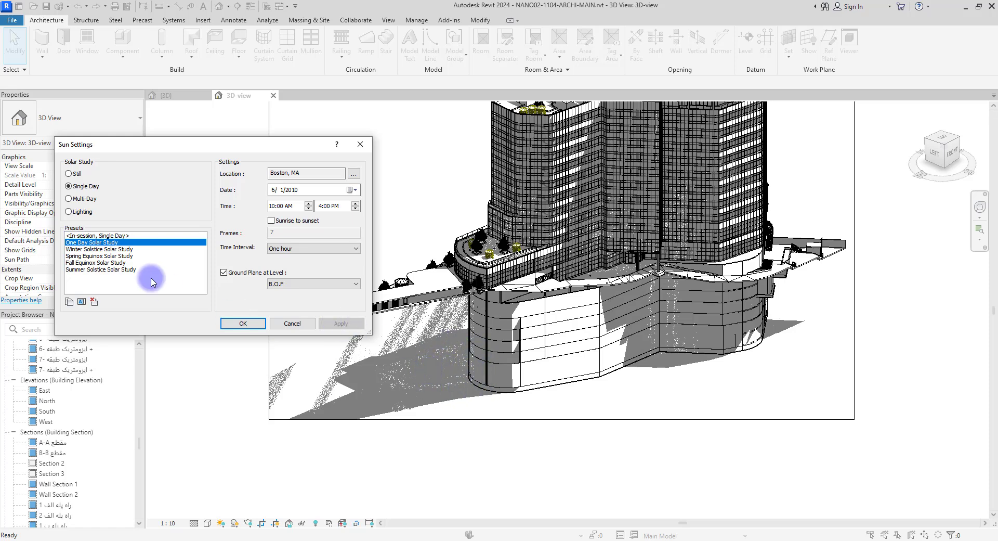
click(97, 263)
click(344, 325)
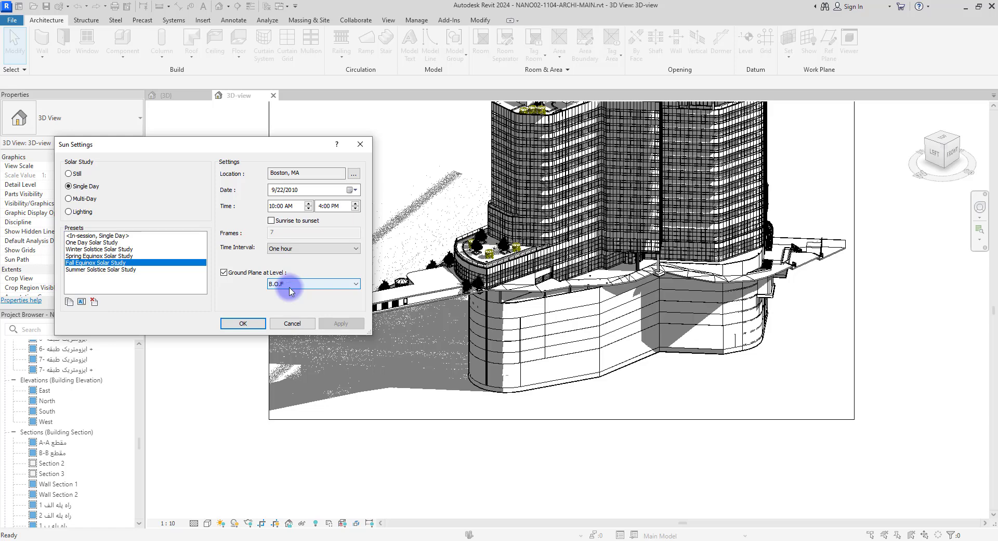
- Set the Ground Plane at Level to 0 کف معماری and apply it
click(290, 285)
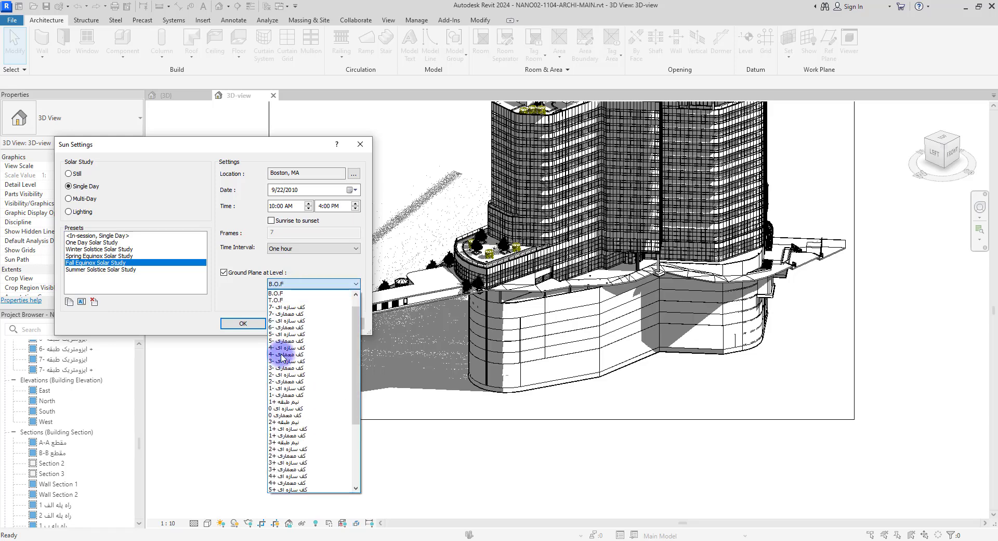
click(283, 415)
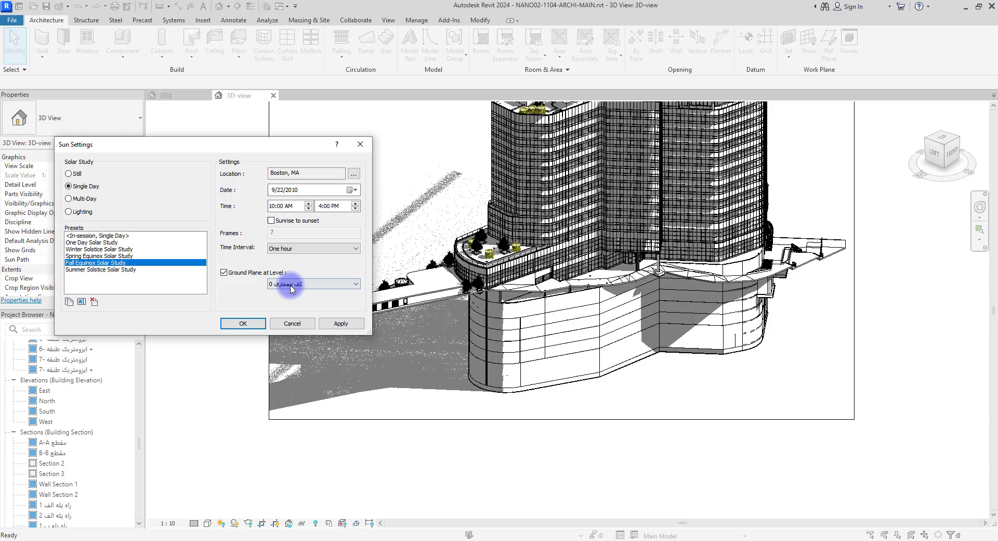
click(331, 320)
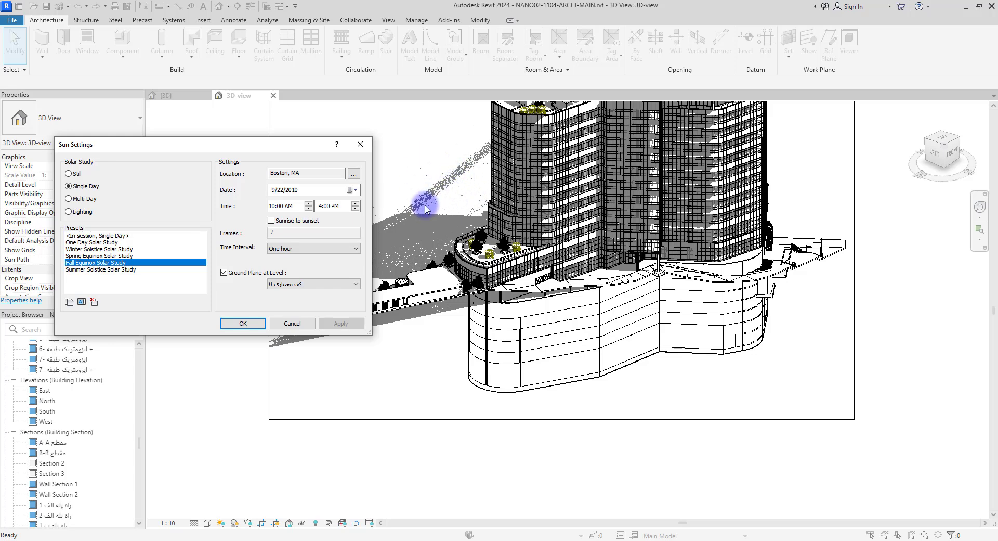
- Apply the current sun settings with Ground Plane at Level turned off
click(224, 272)
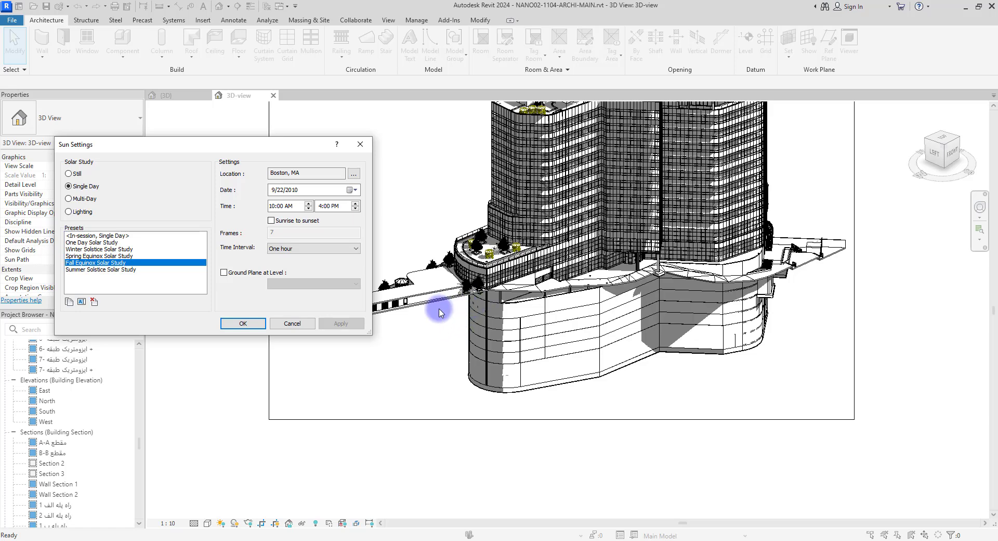
click(224, 272)
click(293, 283)
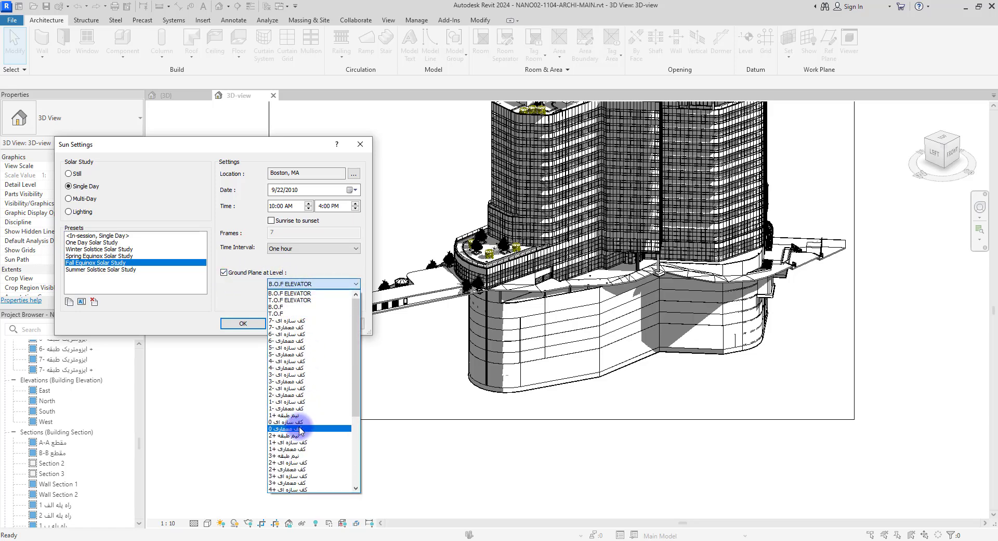
click(298, 433)
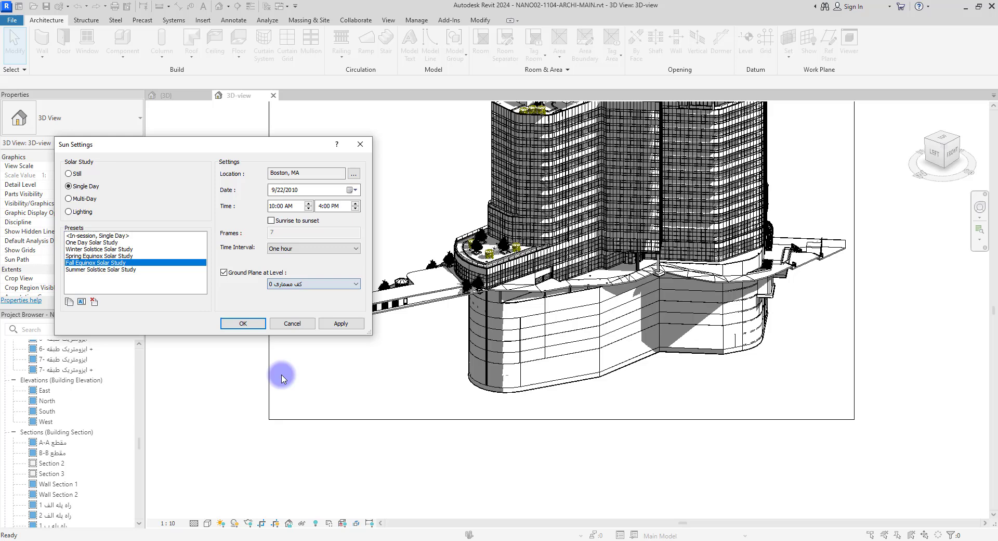
click(224, 273)
click(340, 324)
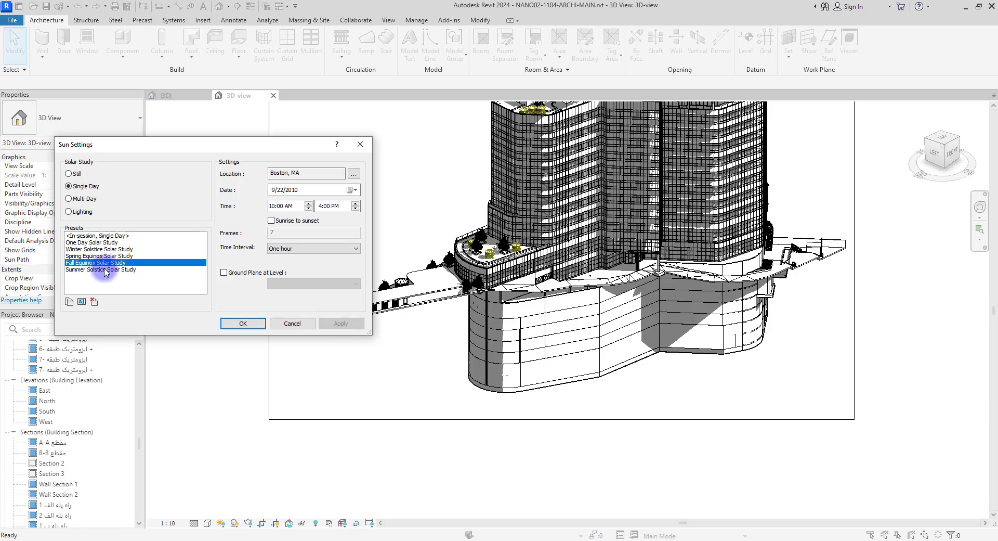
- Switch to the Still Winter Solstice sun without a ground plane, apply, and close Sun Settings
click(68, 173)
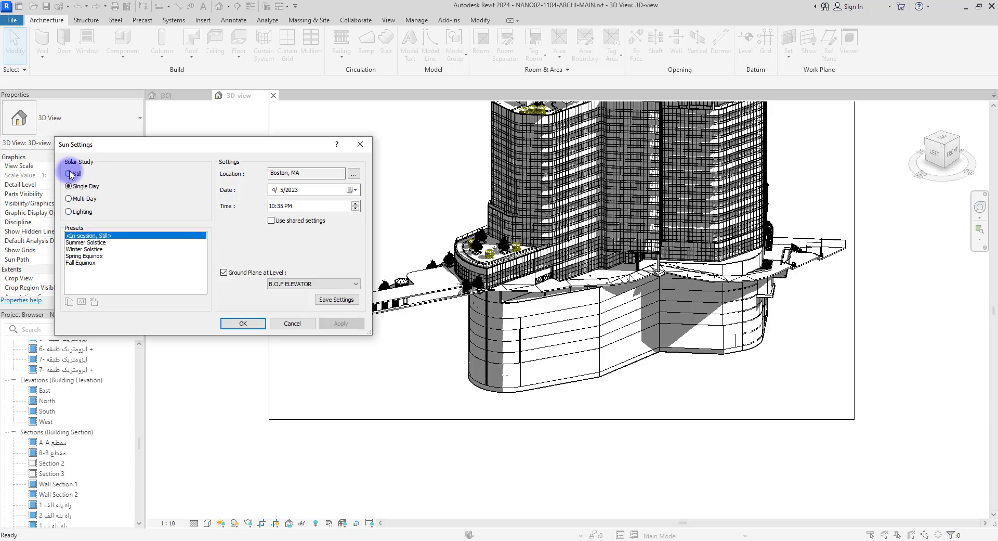
click(84, 249)
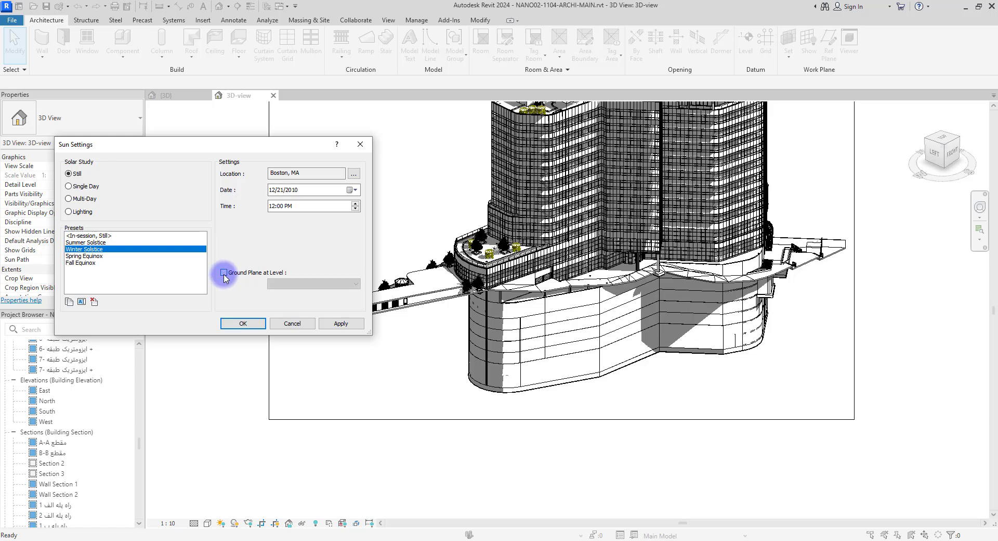
click(301, 284)
click(297, 428)
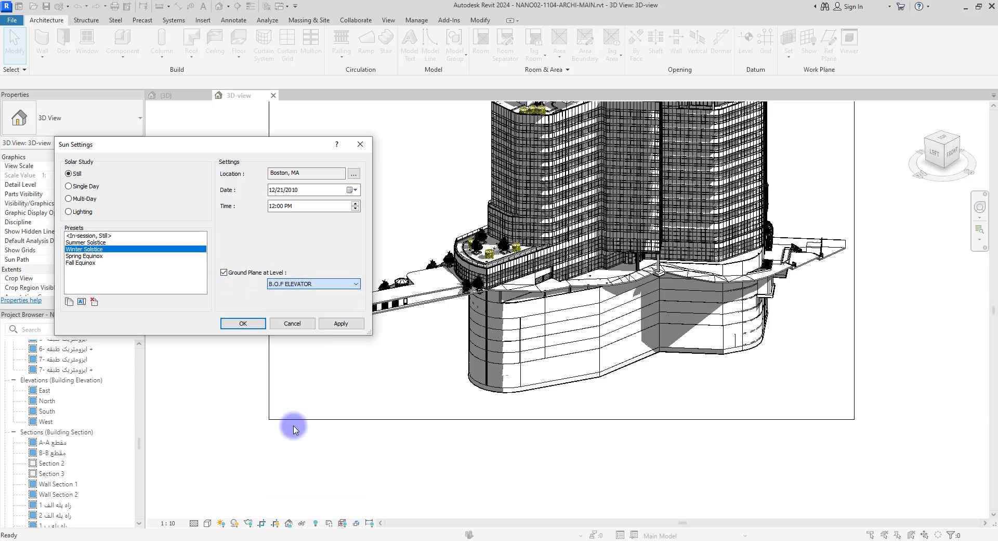
click(224, 272)
click(342, 323)
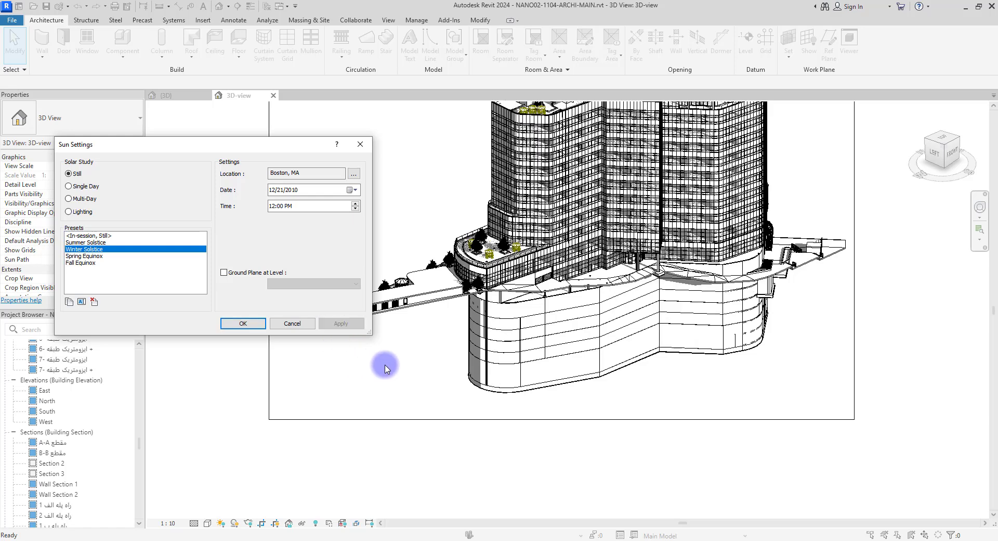
click(243, 323)
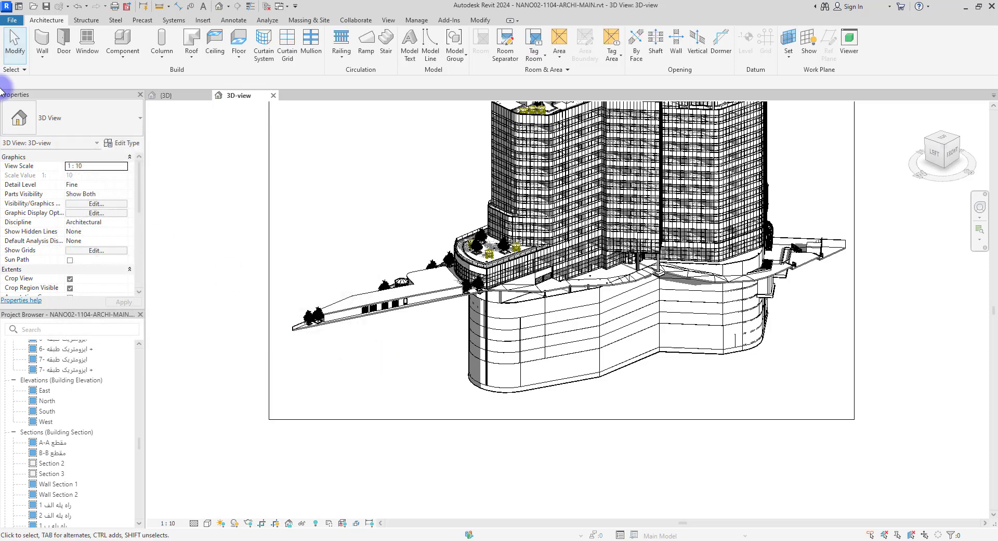
- Start an image export of the 3D view and name the output file 01
click(11, 20)
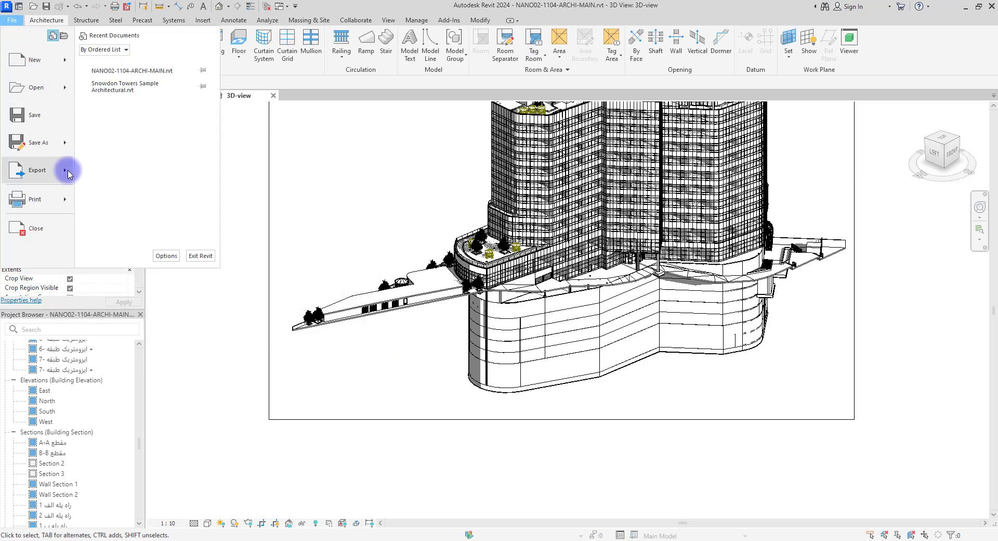
mouse_move(69, 170)
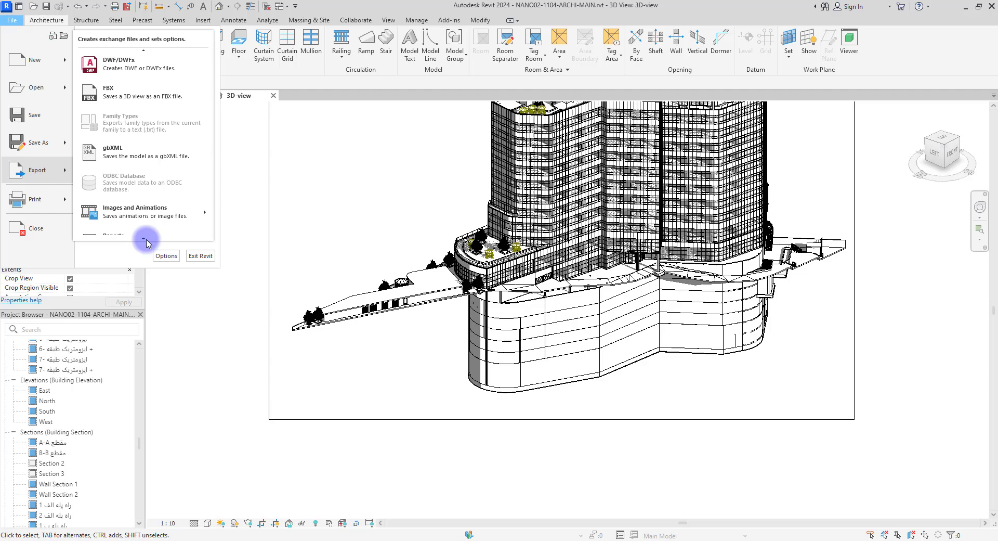
mouse_move(203, 160)
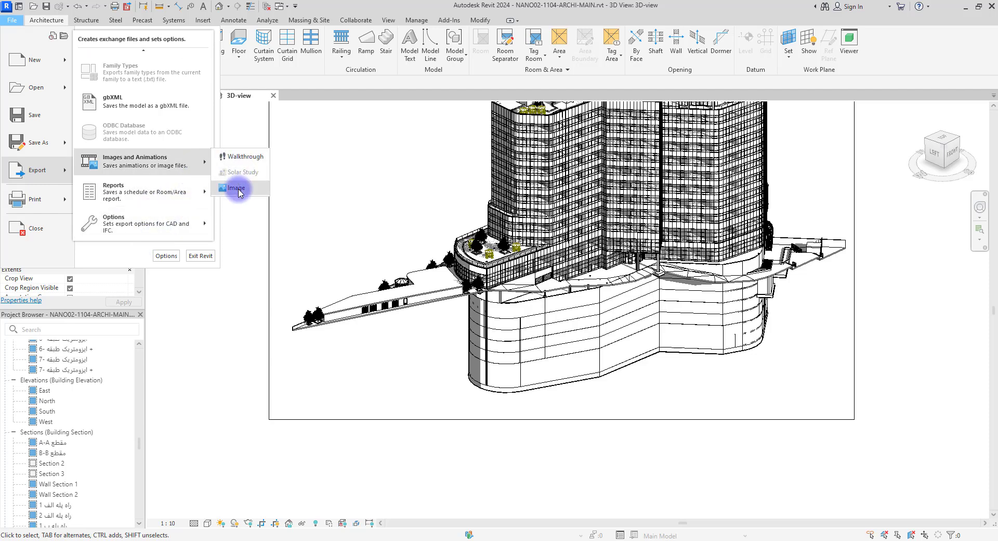
click(238, 190)
click(615, 178)
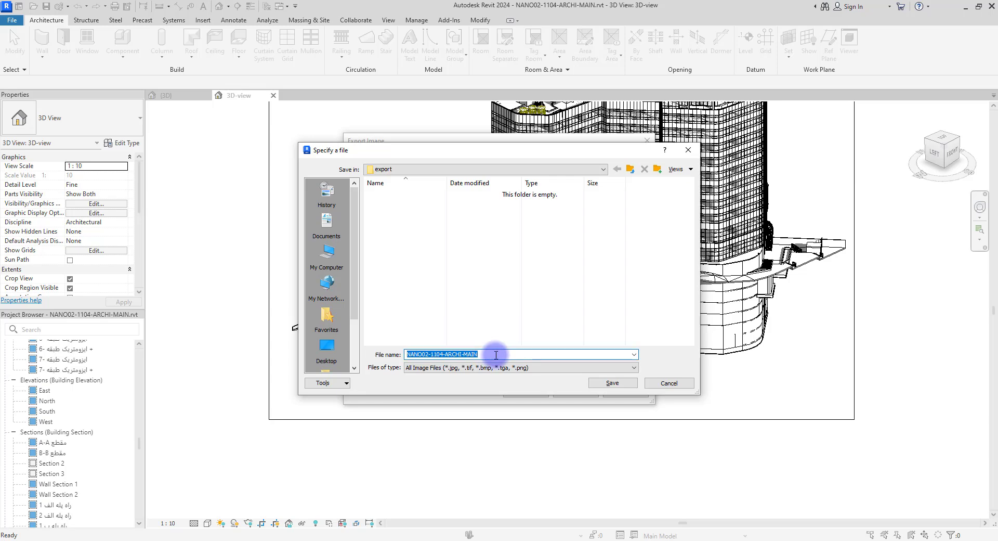
text(01)
click(619, 383)
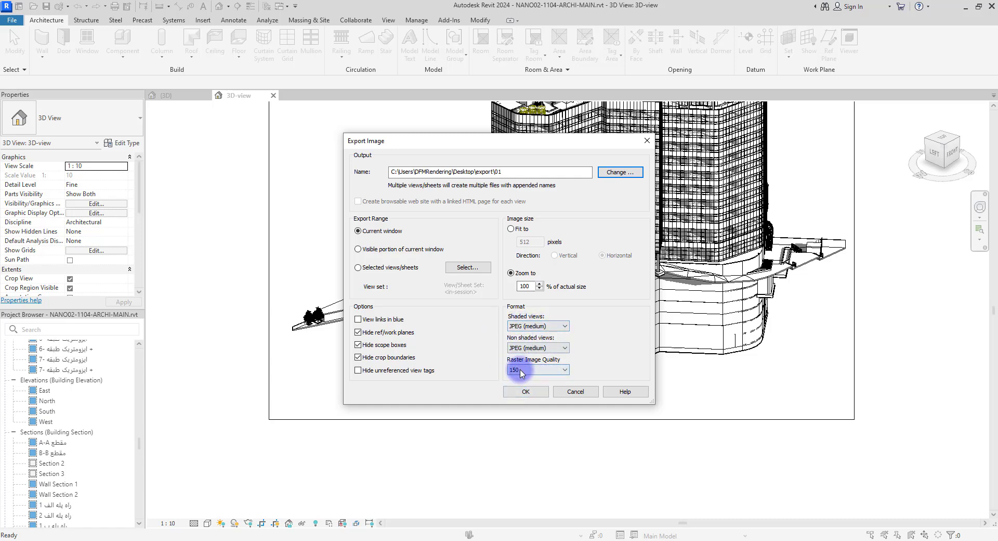
- Export the image as JPEG at 150 quality and 100% size
click(536, 370)
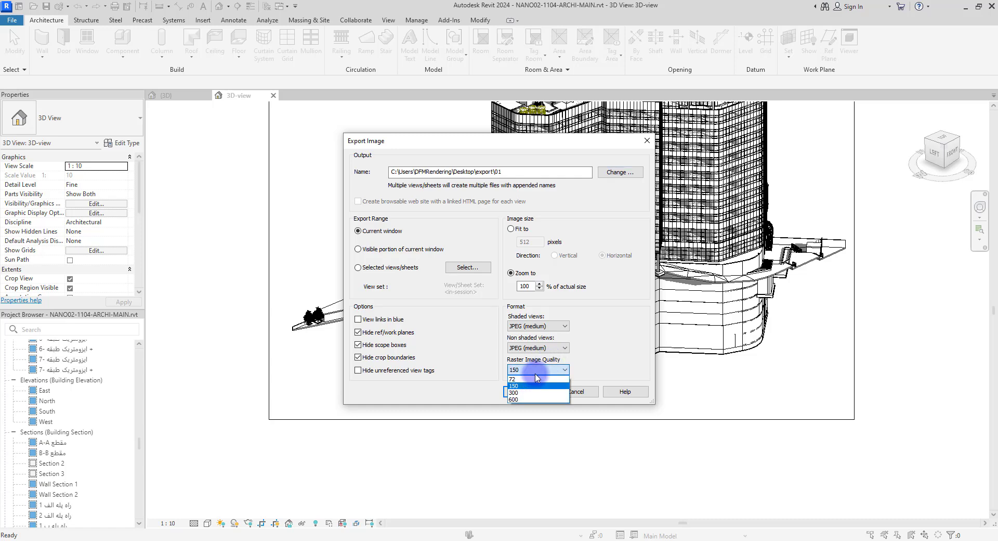
click(530, 386)
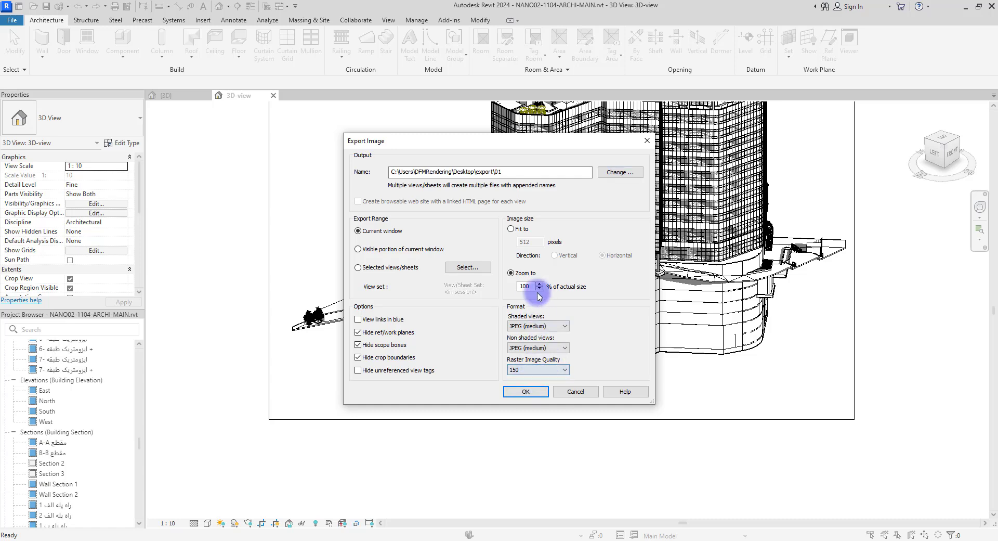
click(535, 286)
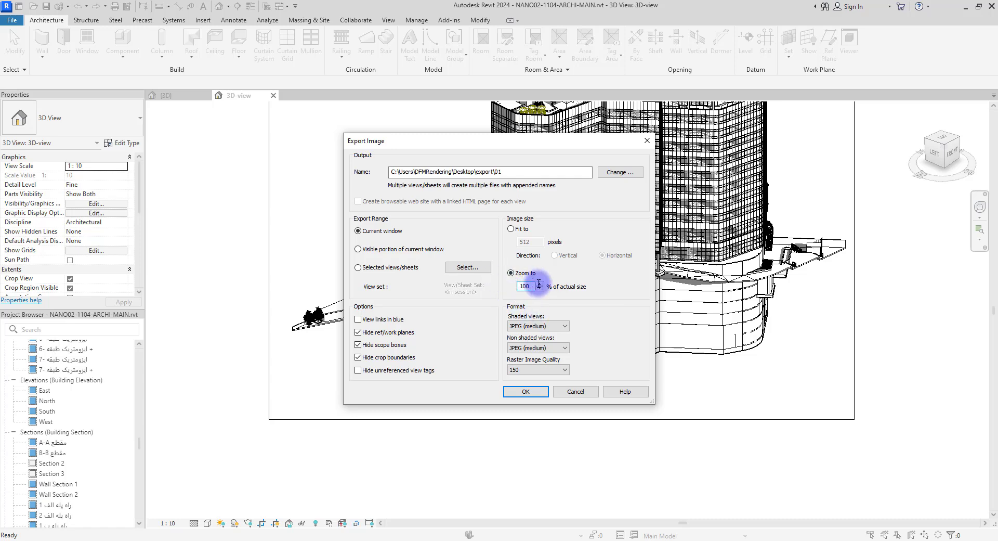
click(526, 394)
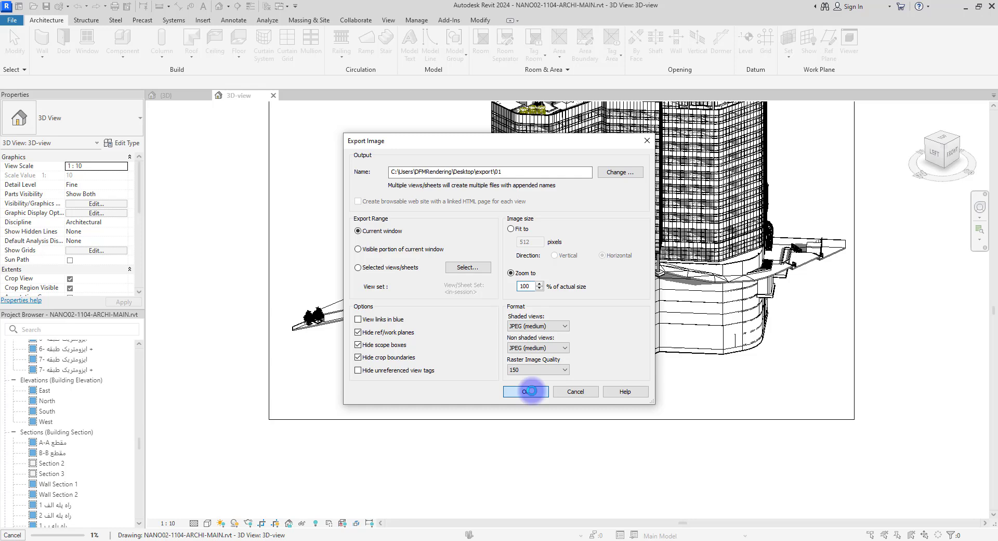
click(529, 391)
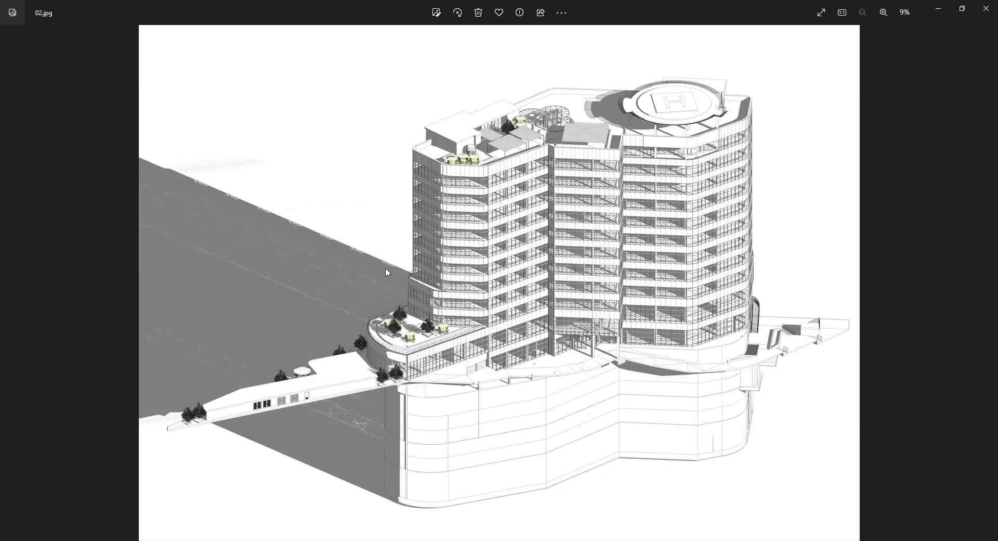
- Zoom in and out on 02.jpg to inspect the grey shadow across the ground
scroll(289, 322, up, 3)
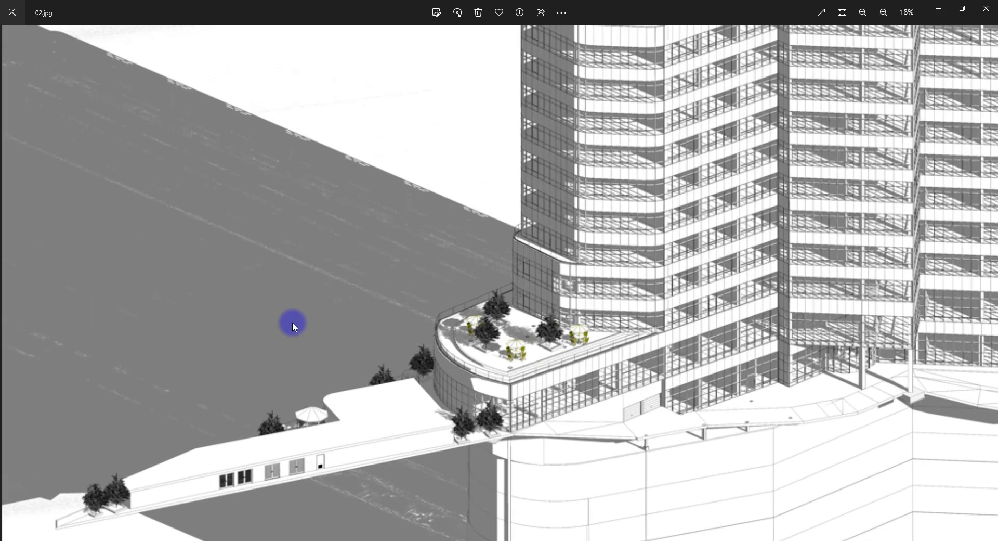
scroll(529, 241, down, 3)
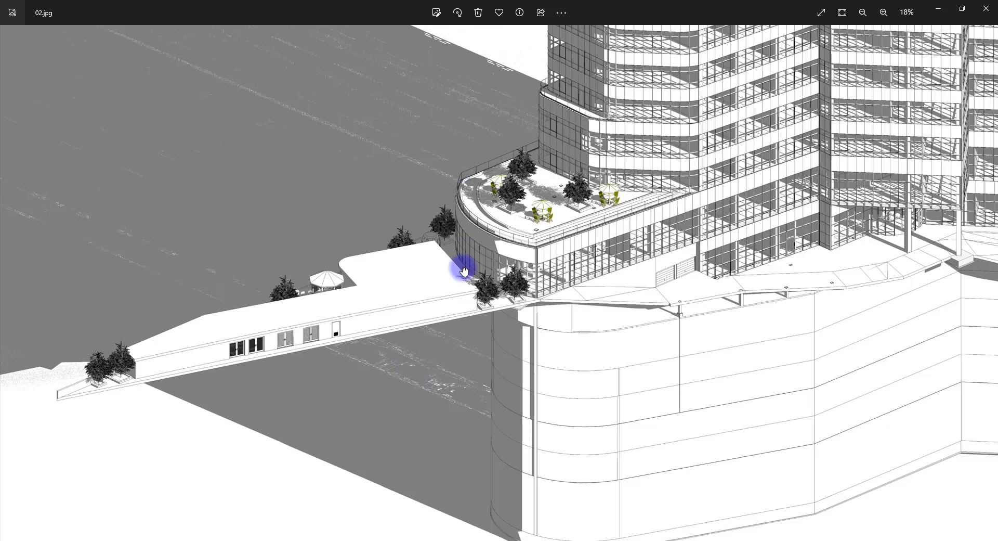
scroll(363, 156, up, 8)
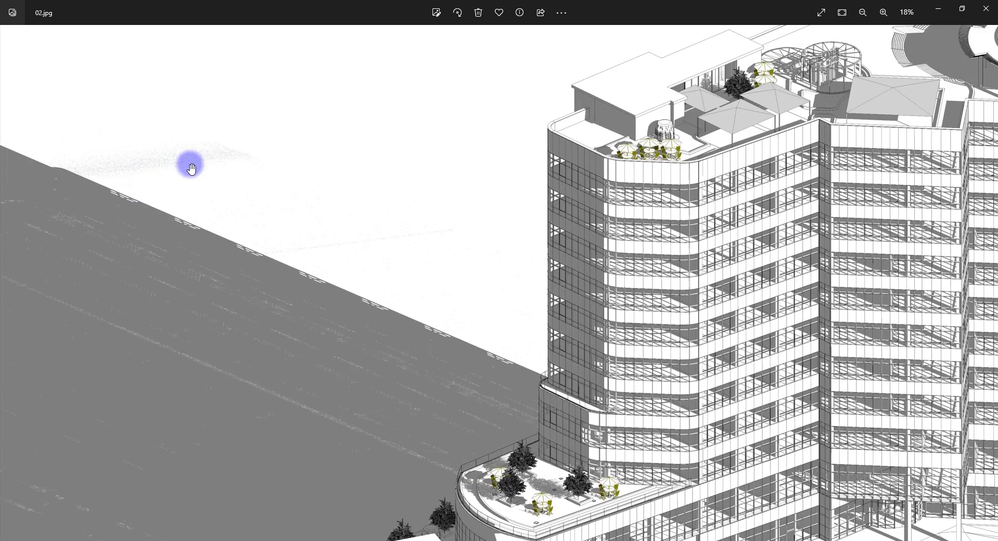
scroll(364, 240, down, 3)
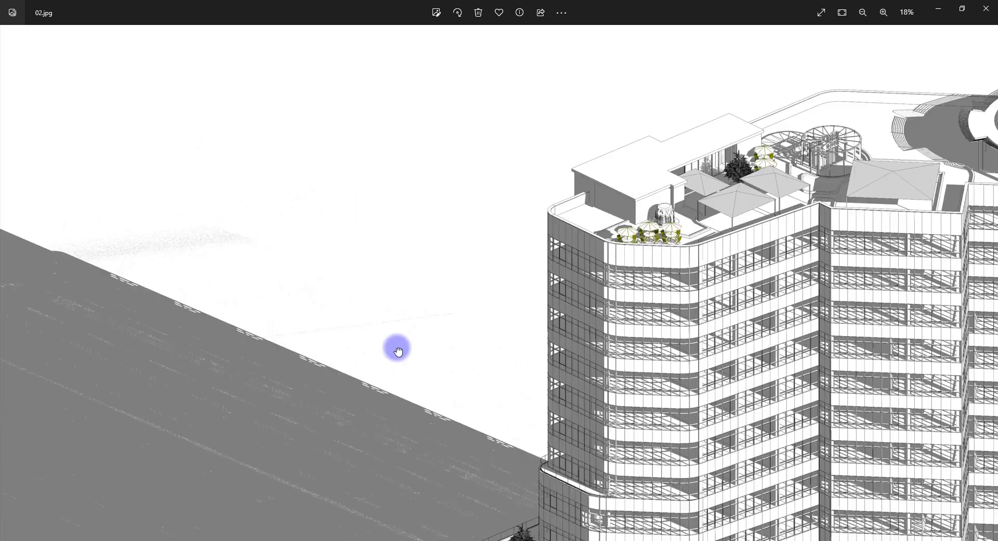
scroll(338, 151, down, 7)
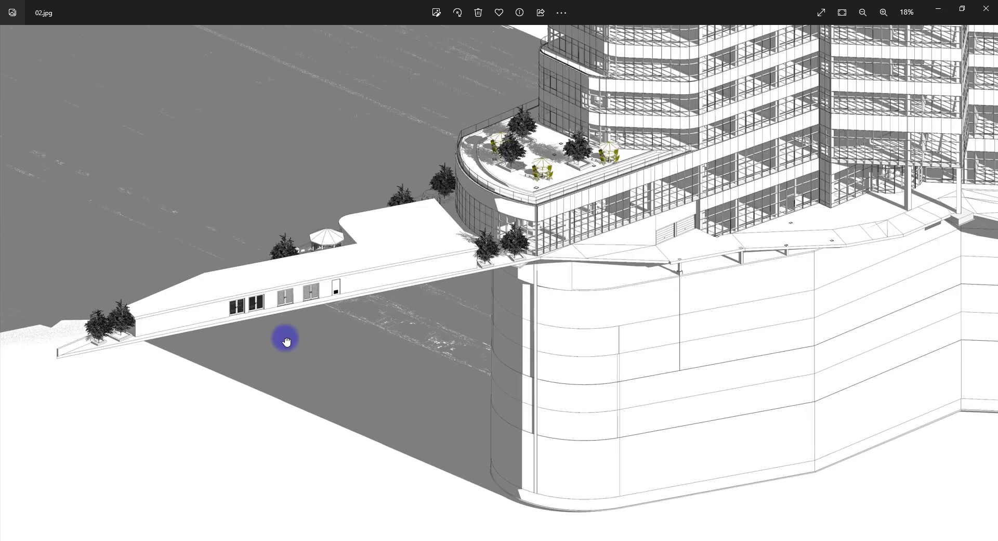
scroll(285, 338, down, 1)
scroll(321, 205, up, 3)
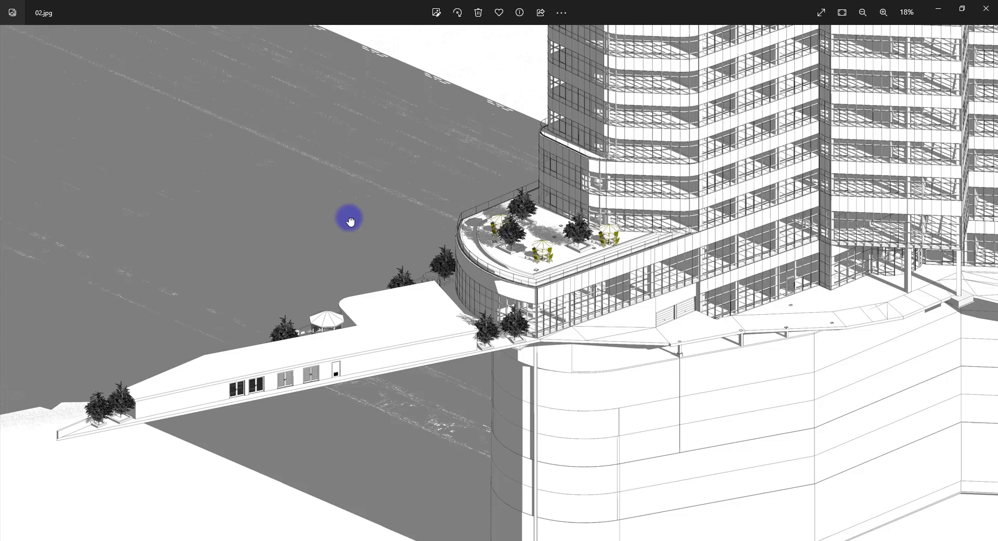
ctrl+scroll(348, 218, down, 3)
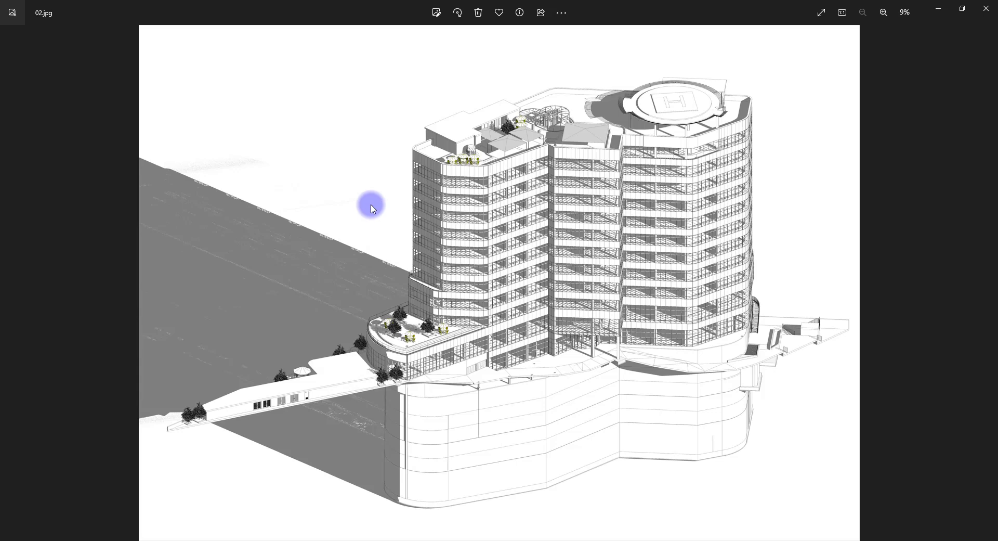
- Switch to 01.jpg and pan over the podium and rooftop to confirm no ground shadow
key(Left)
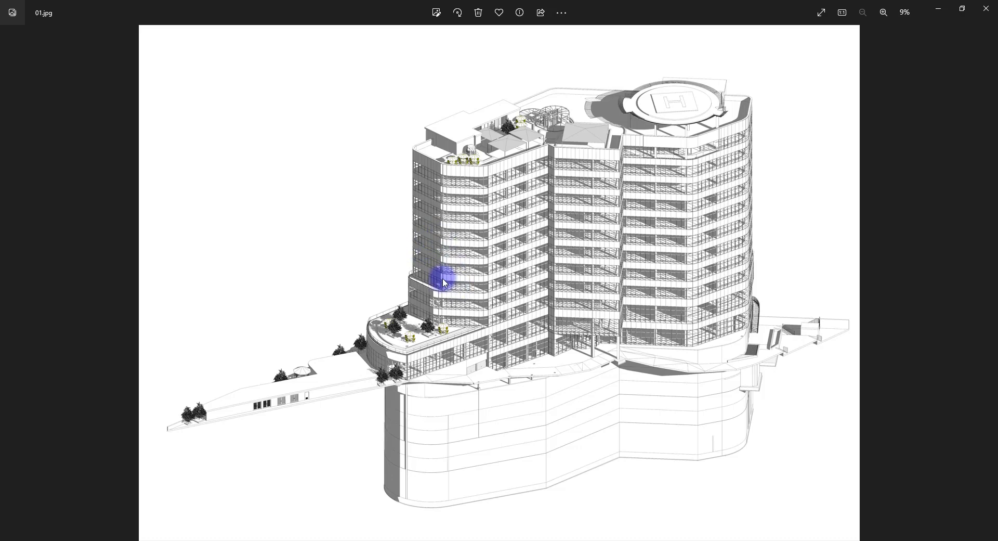
scroll(442, 282, up, 2)
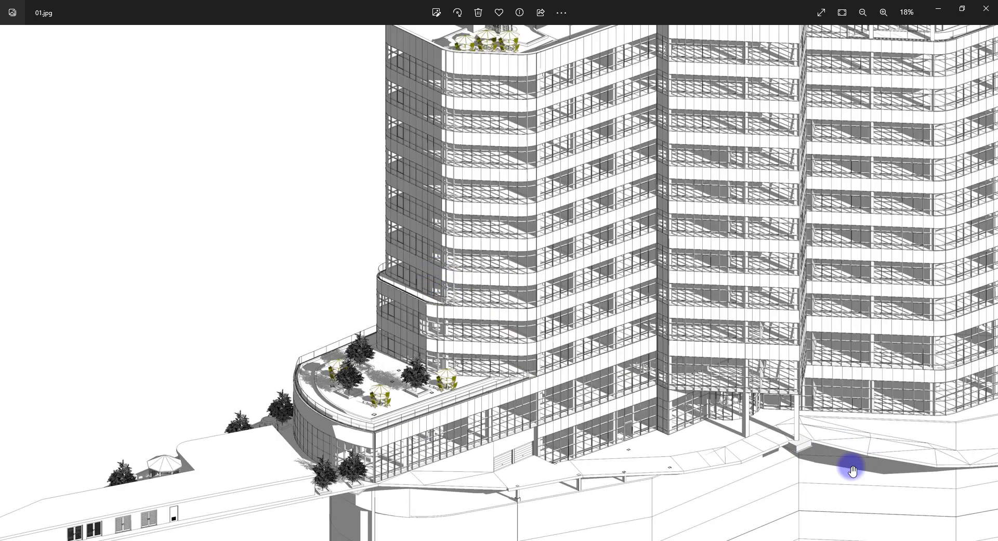
drag(615, 488, 609, 290)
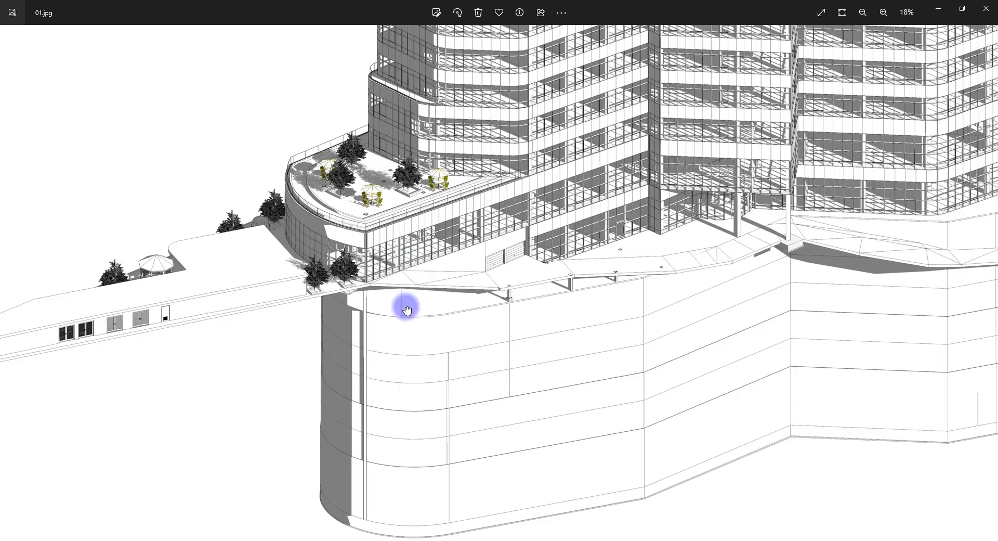
drag(387, 232, 389, 306)
drag(291, 253, 390, 408)
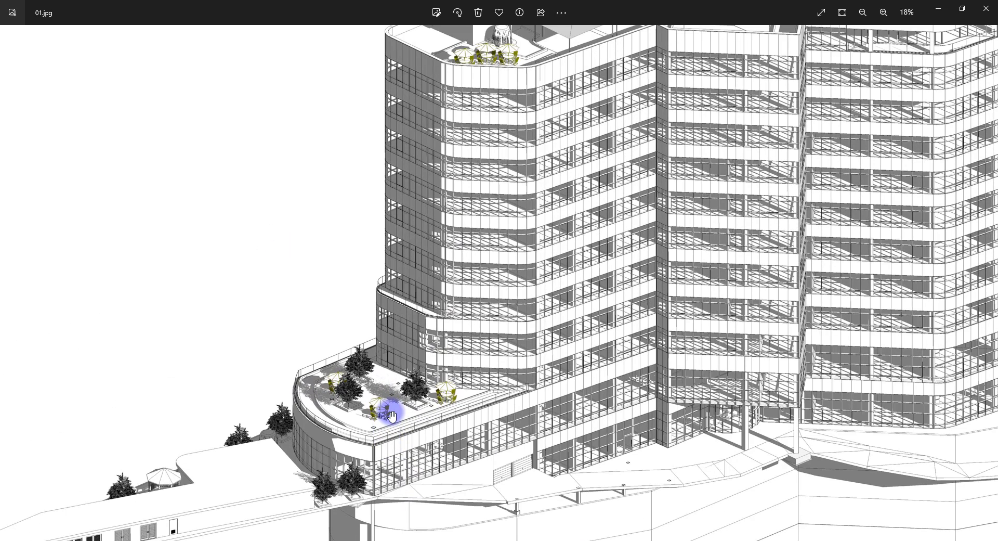
drag(456, 245, 413, 322)
drag(623, 177, 552, 219)
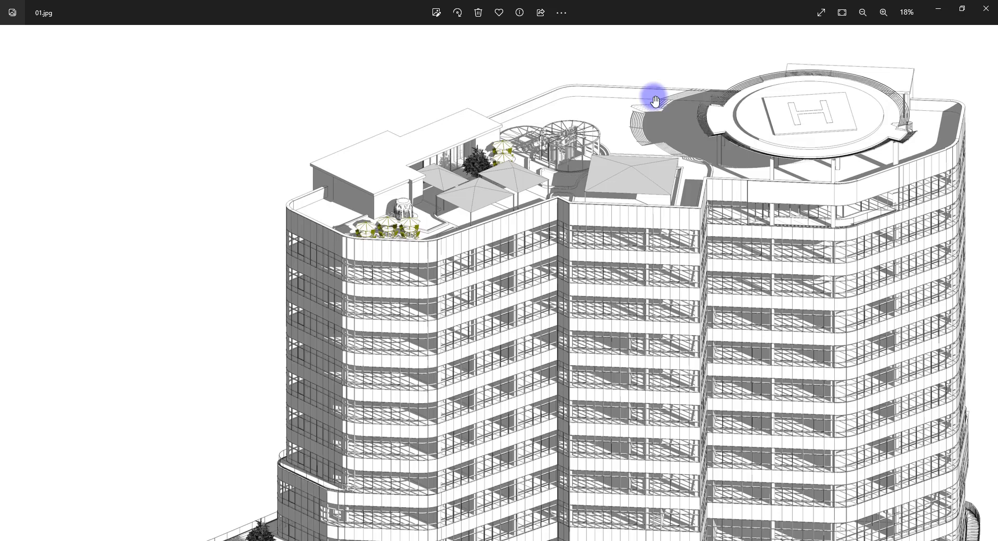
scroll(647, 221, down, 2)
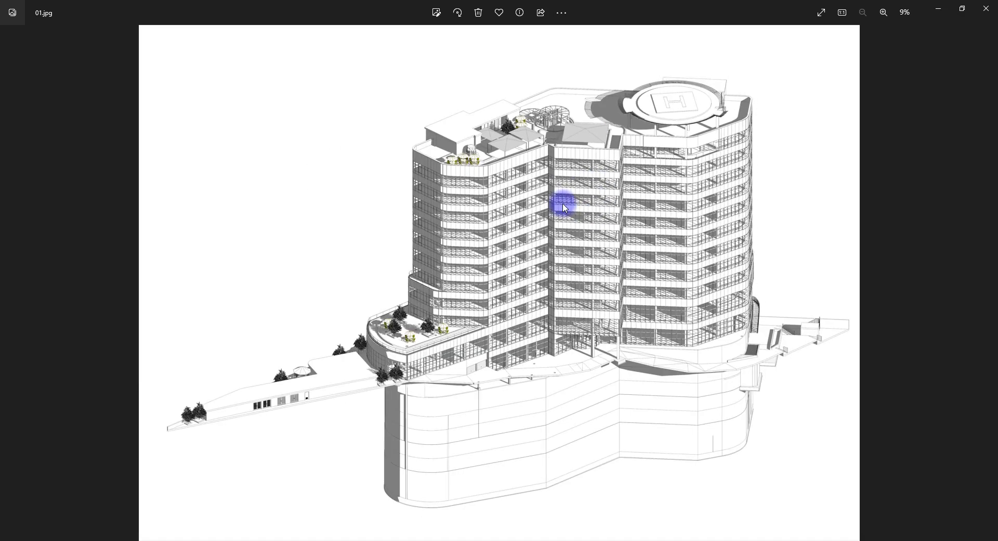